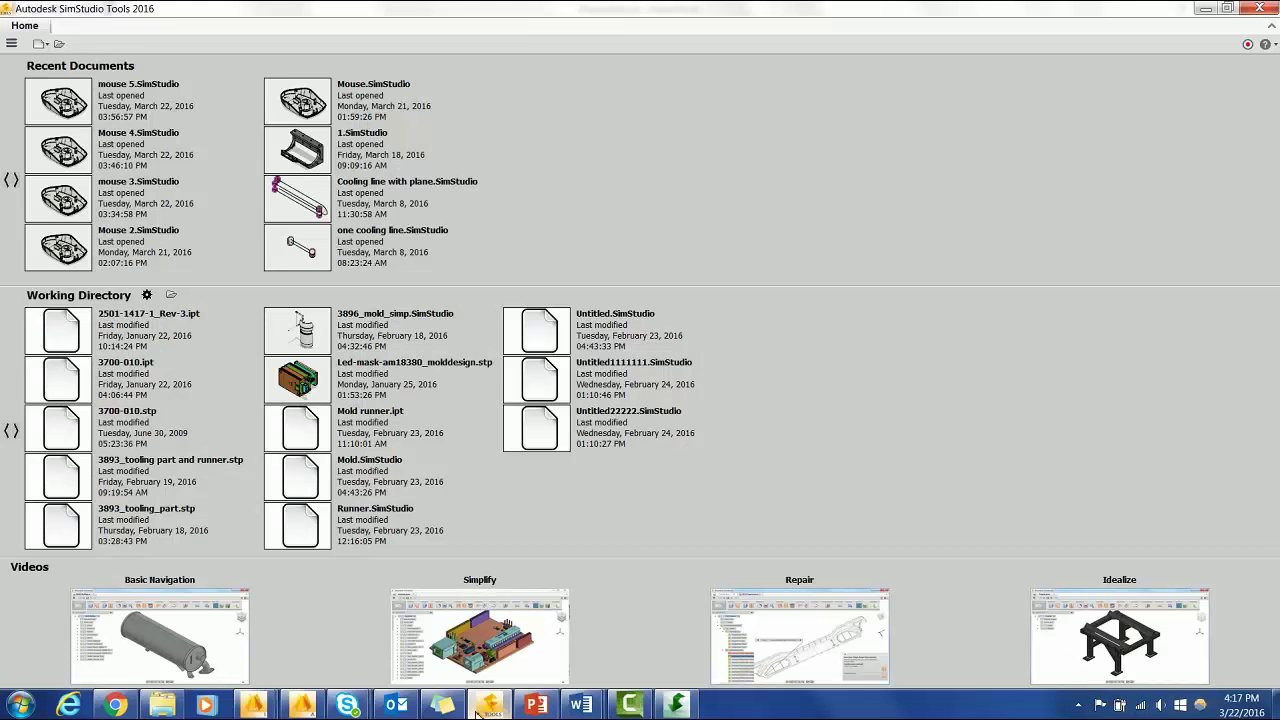
Open the MouseBase part from Desktop > Parts, keeping All supported files as the file type.
left_click(59, 44)
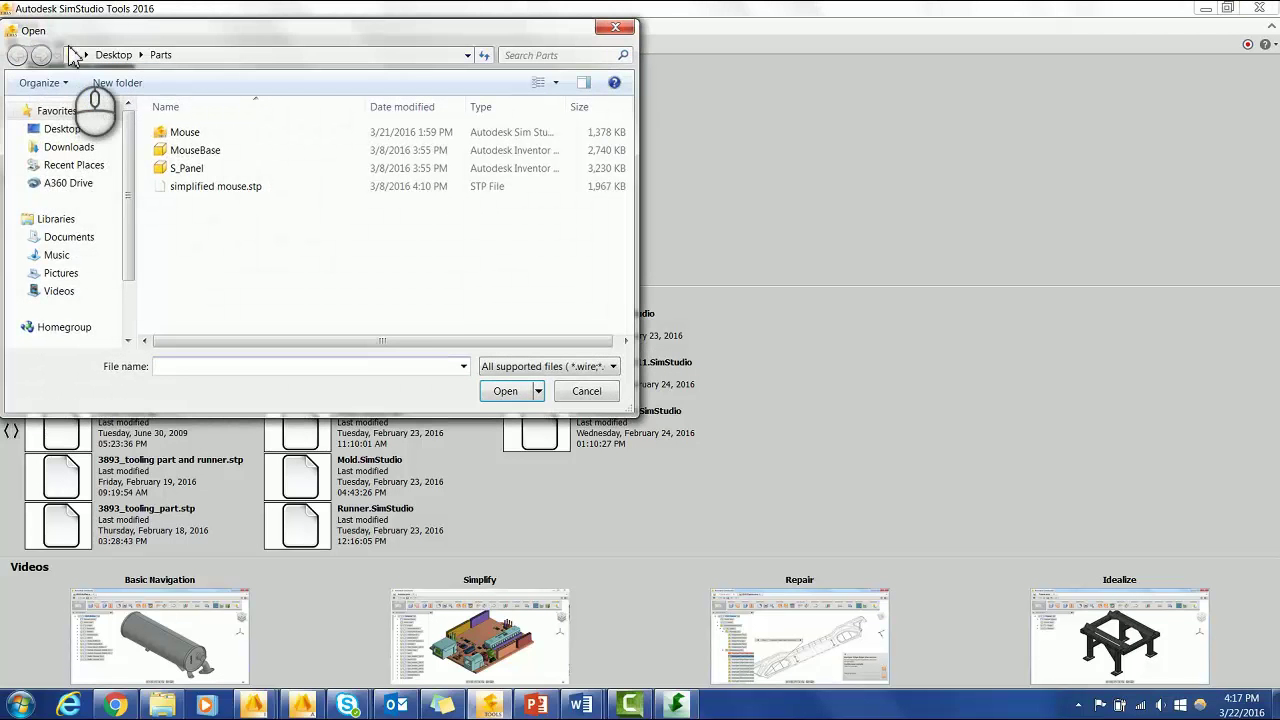
left_click(231, 151)
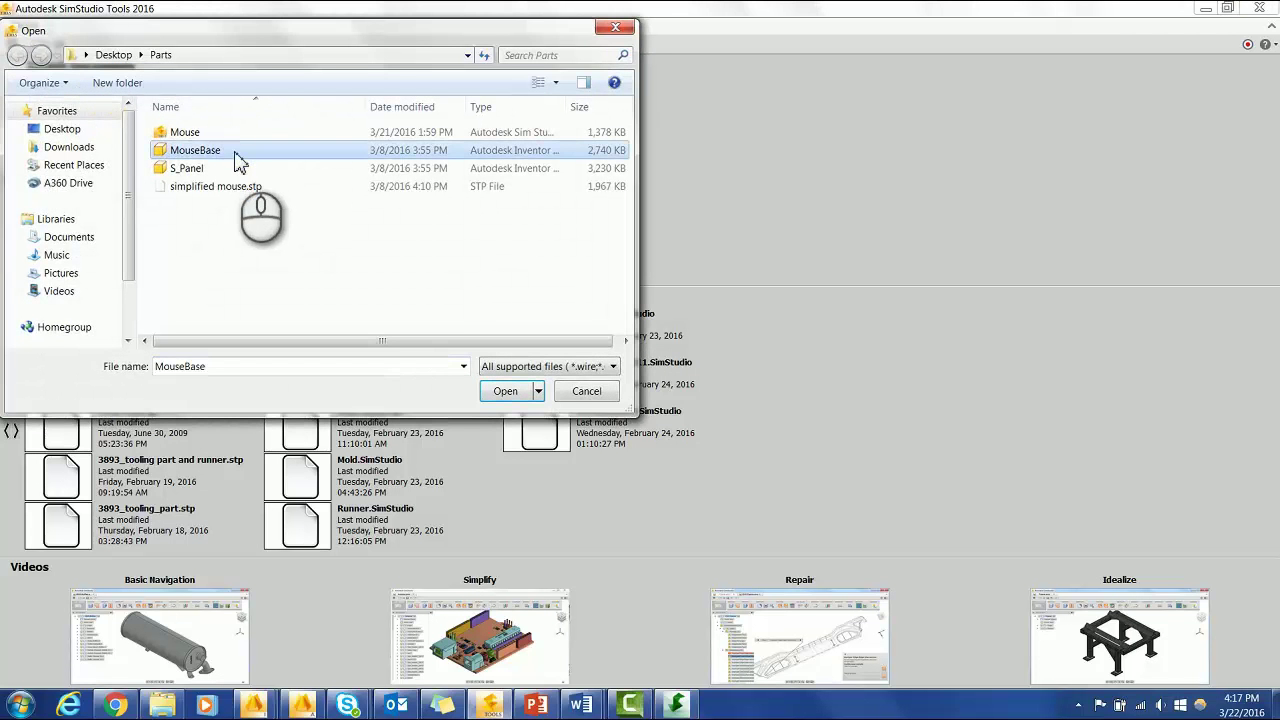
left_click(529, 368)
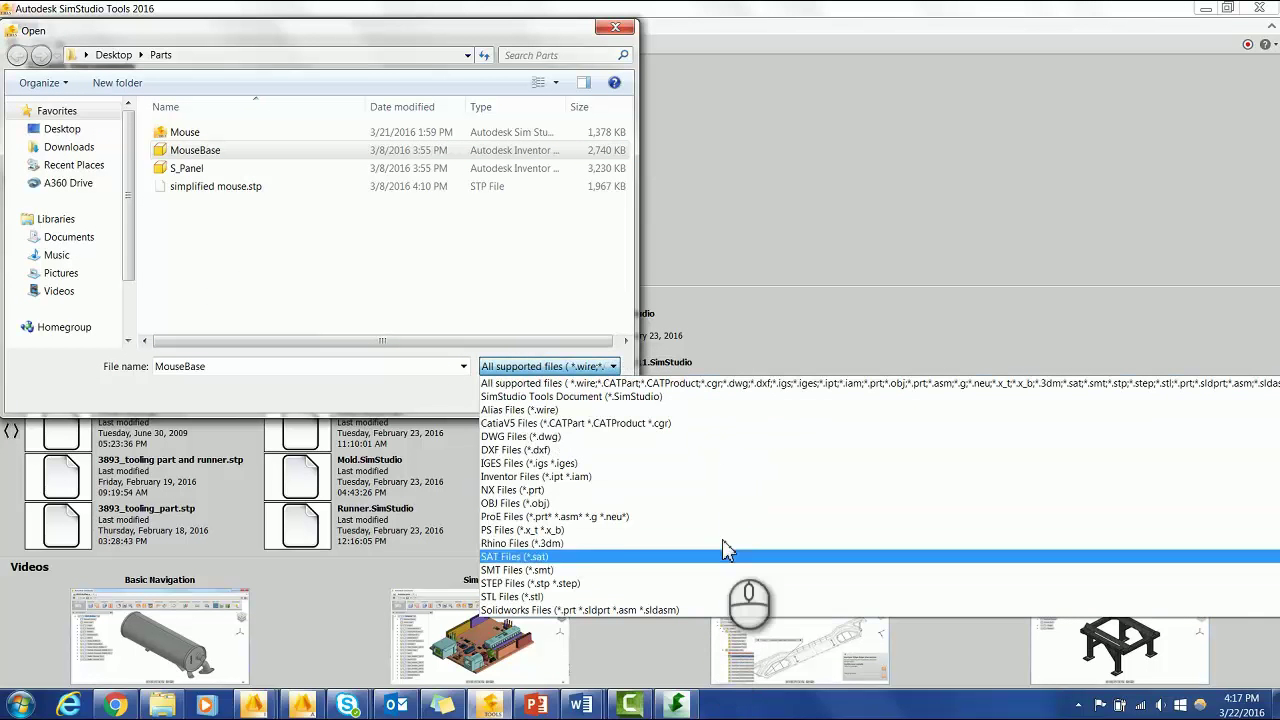
left_click(613, 370)
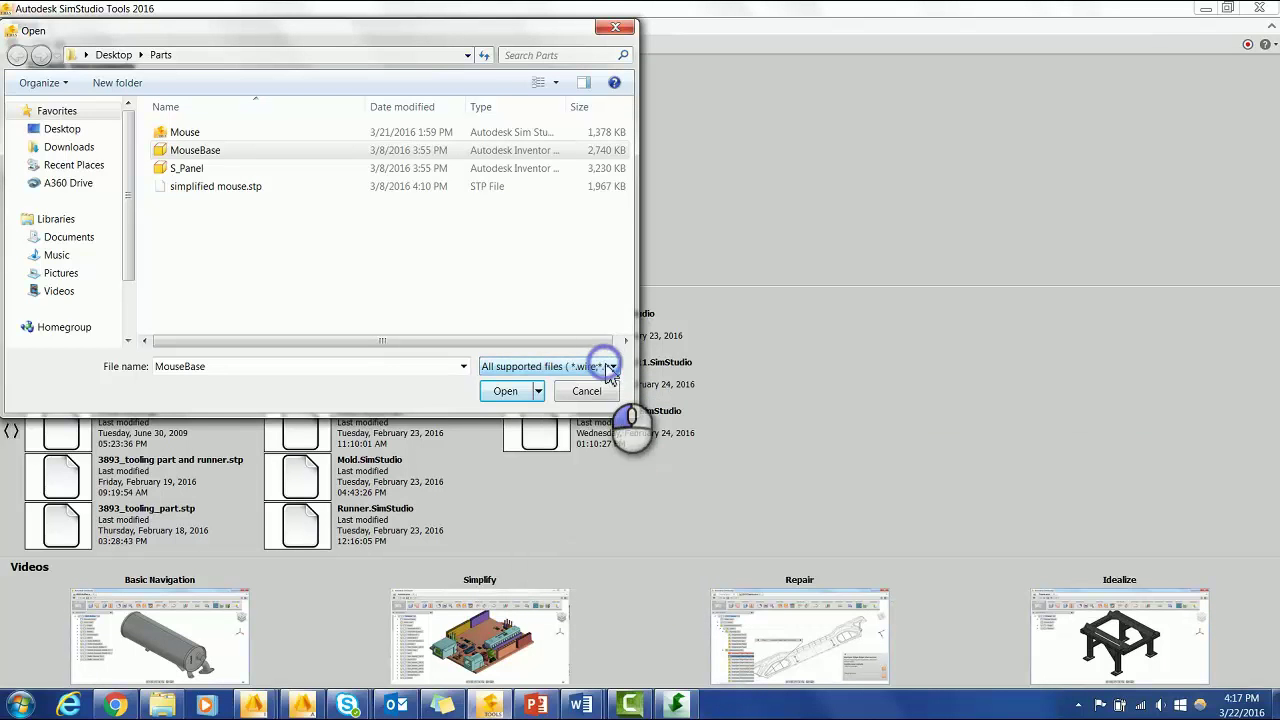
left_click(506, 393)
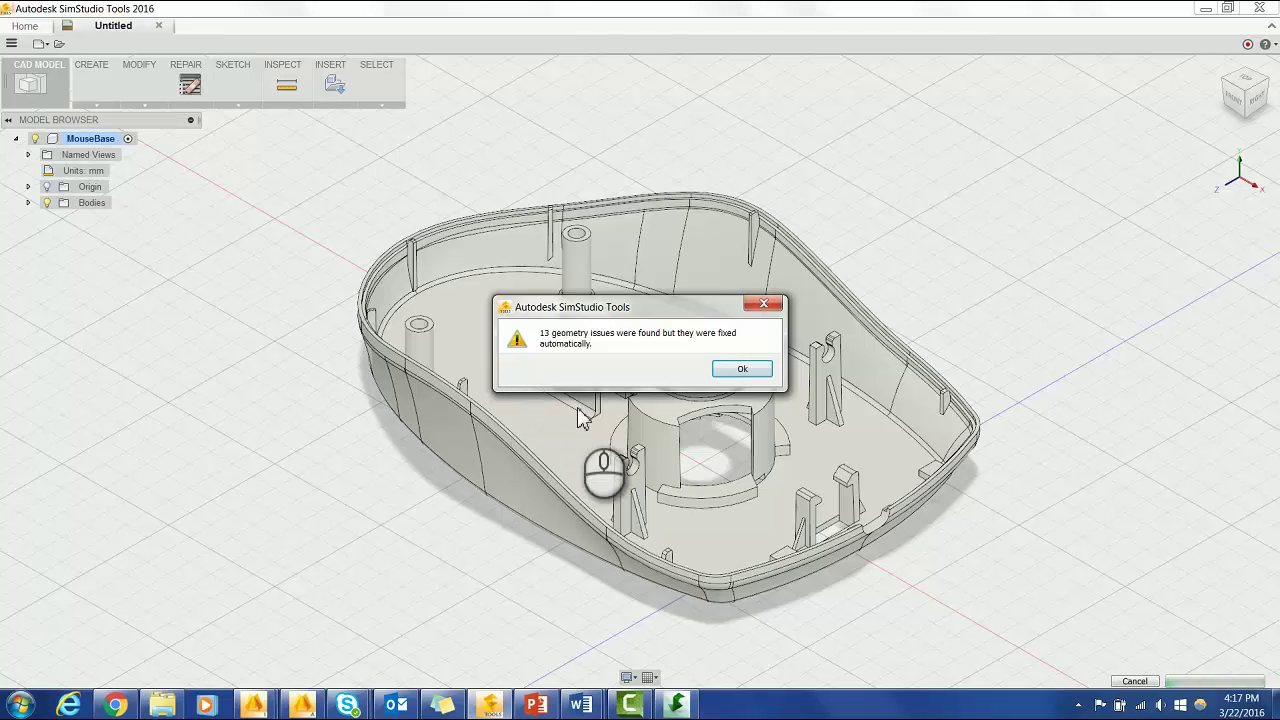
Dismiss the 13-issues geometry notice and orbit to show the FLYMOUSE underside.
left_click(727, 376)
middle_click_drag(929, 583, 828, 436, "shift")
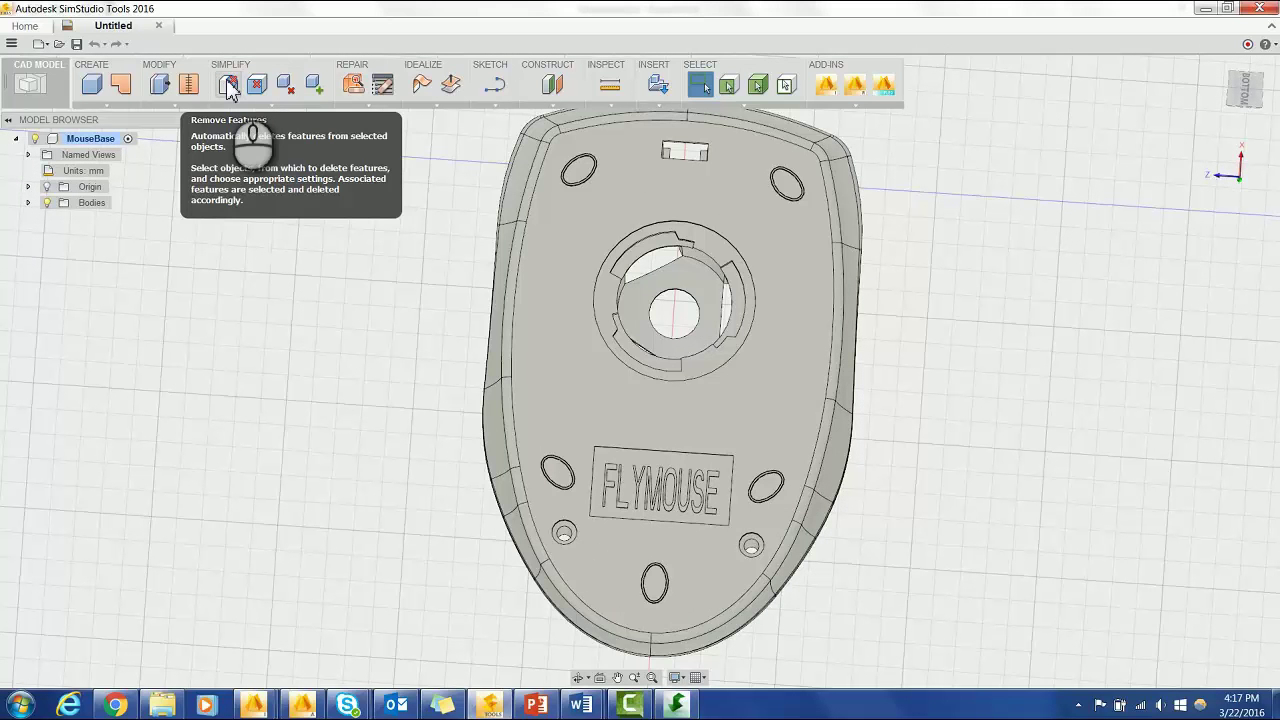
Remove Features on the mouse base body: only Chamfer and Extrude, smaller Feature Size, then delete.
left_click(229, 86)
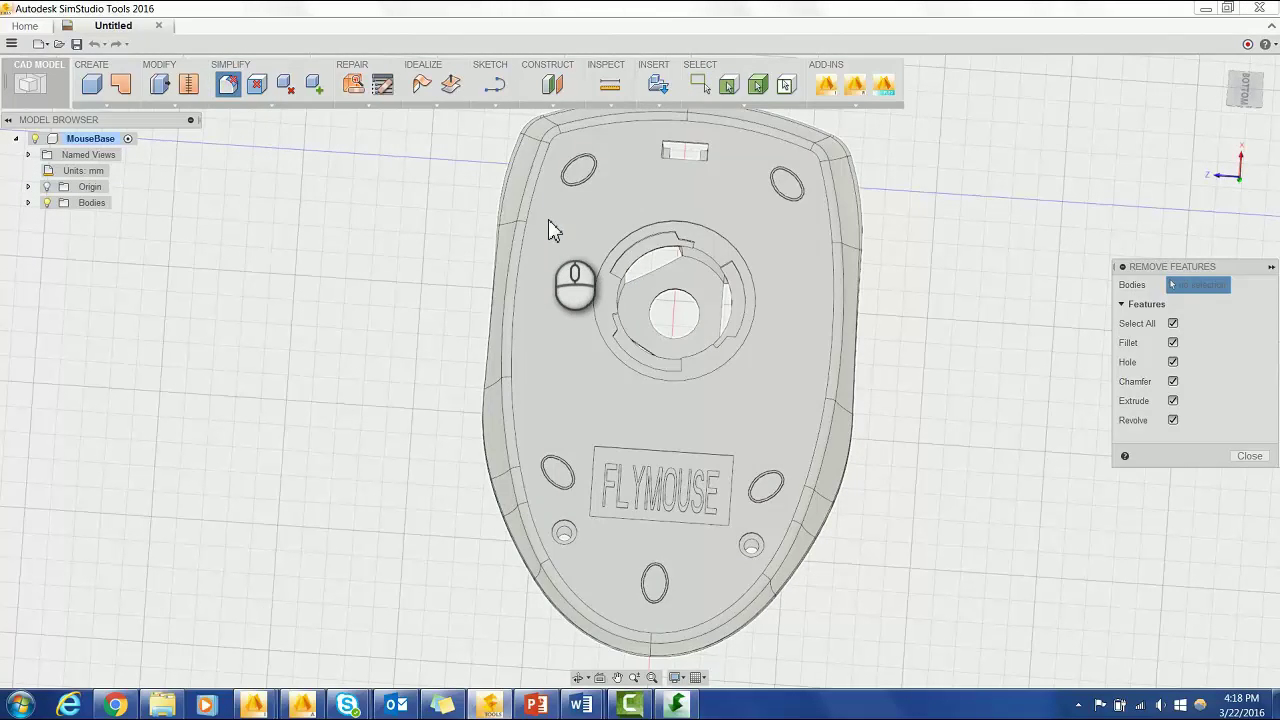
left_click(549, 222)
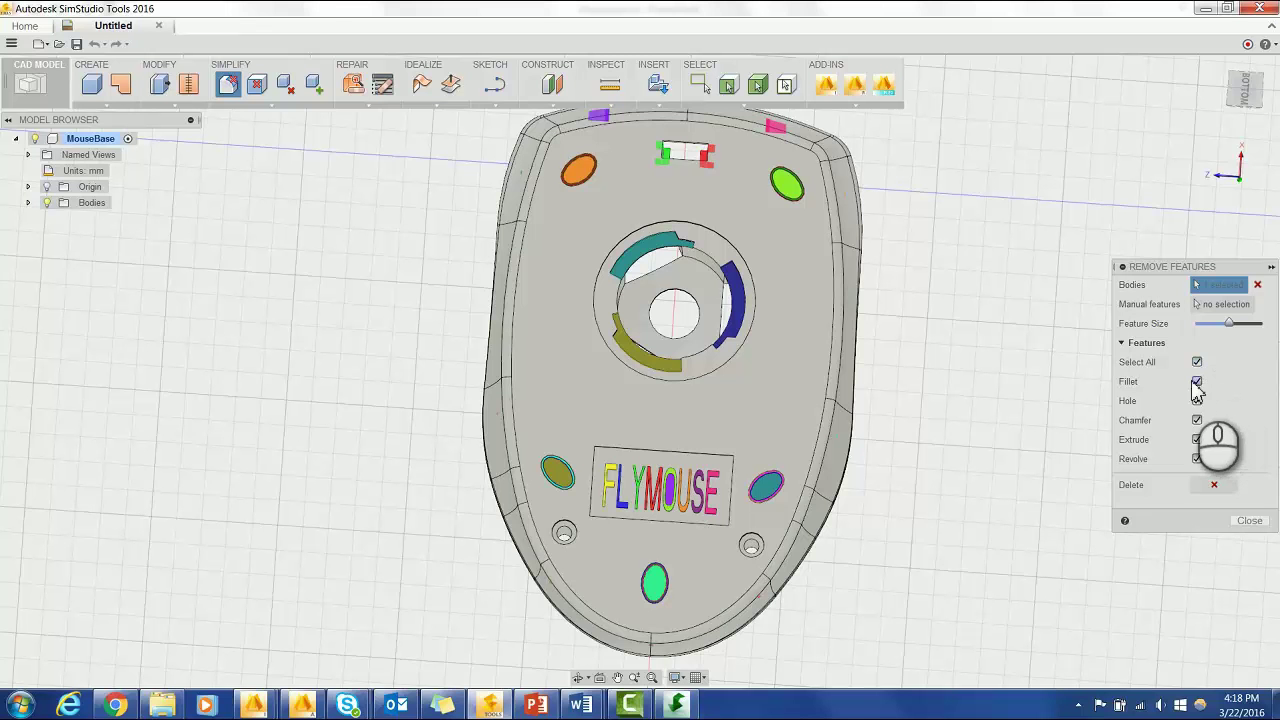
left_click(1197, 420)
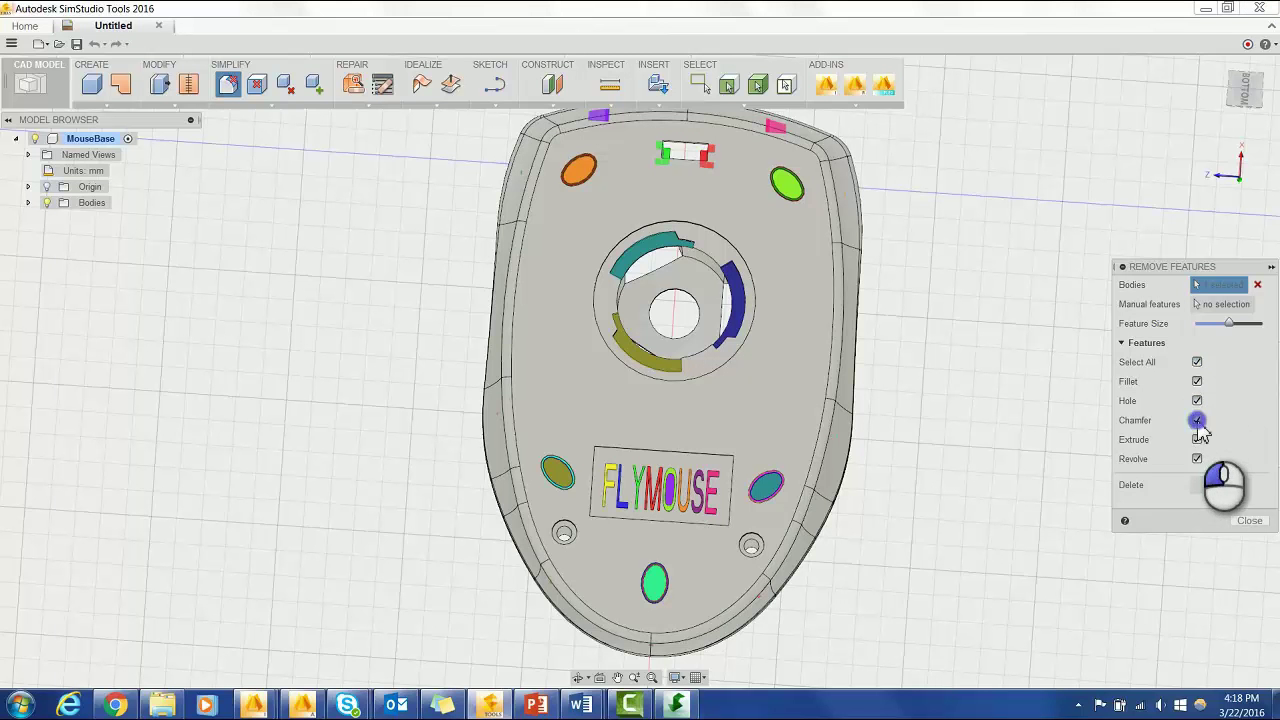
left_click(1197, 401)
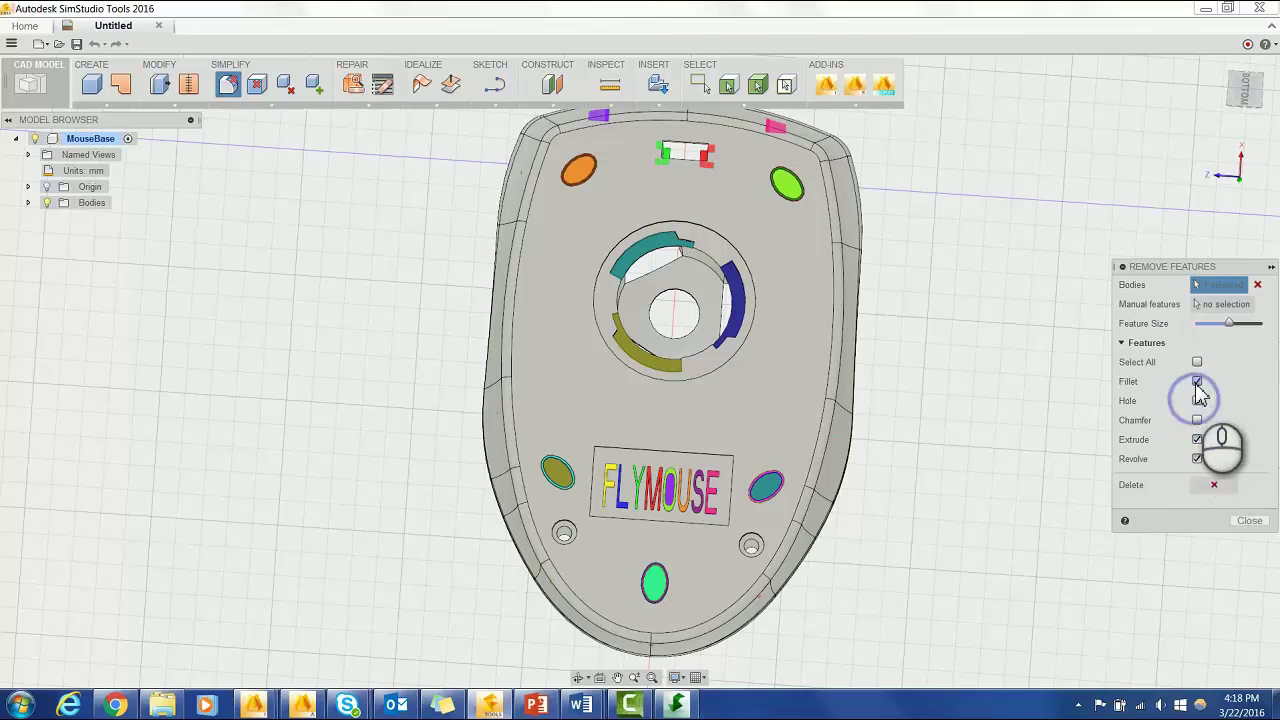
left_click(1197, 381)
left_click(1197, 458)
left_click(1197, 420)
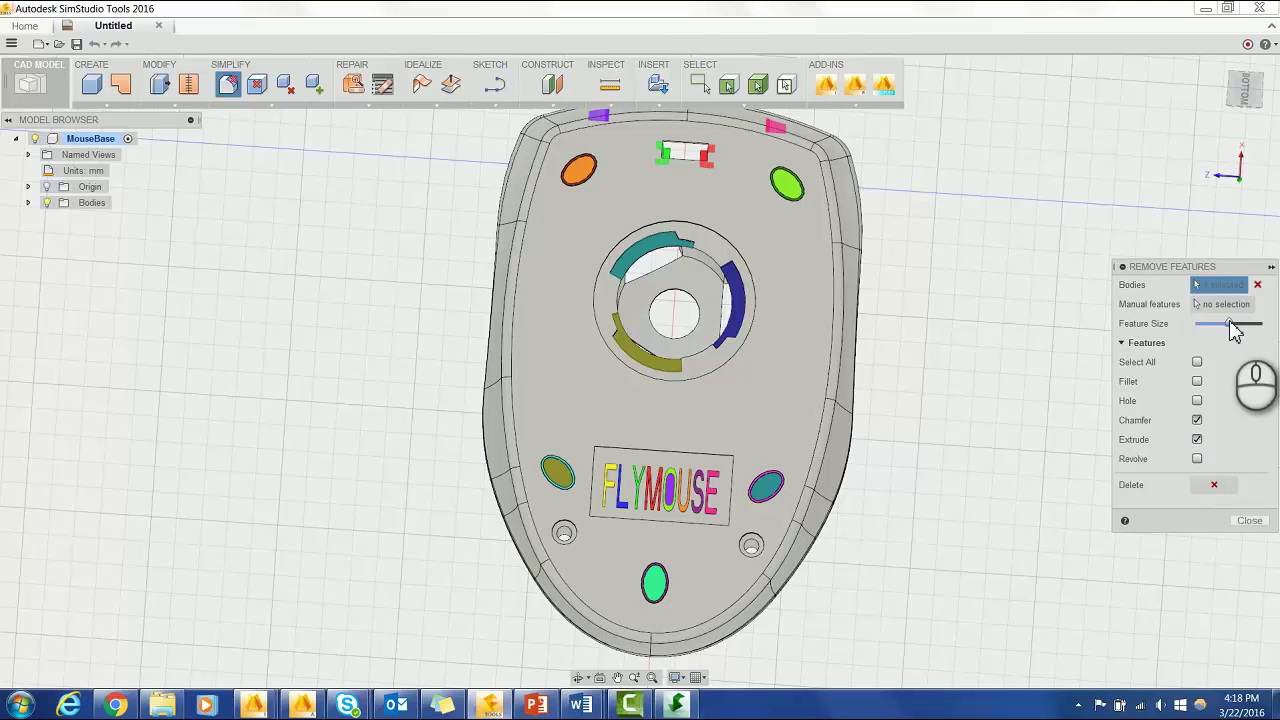
mouse_move(1233, 330)
left_mouse_down()
mouse_move(1200, 337)
mouse_move(1257, 335)
mouse_move(1205, 345)
mouse_move(1211, 334)
left_mouse_up()
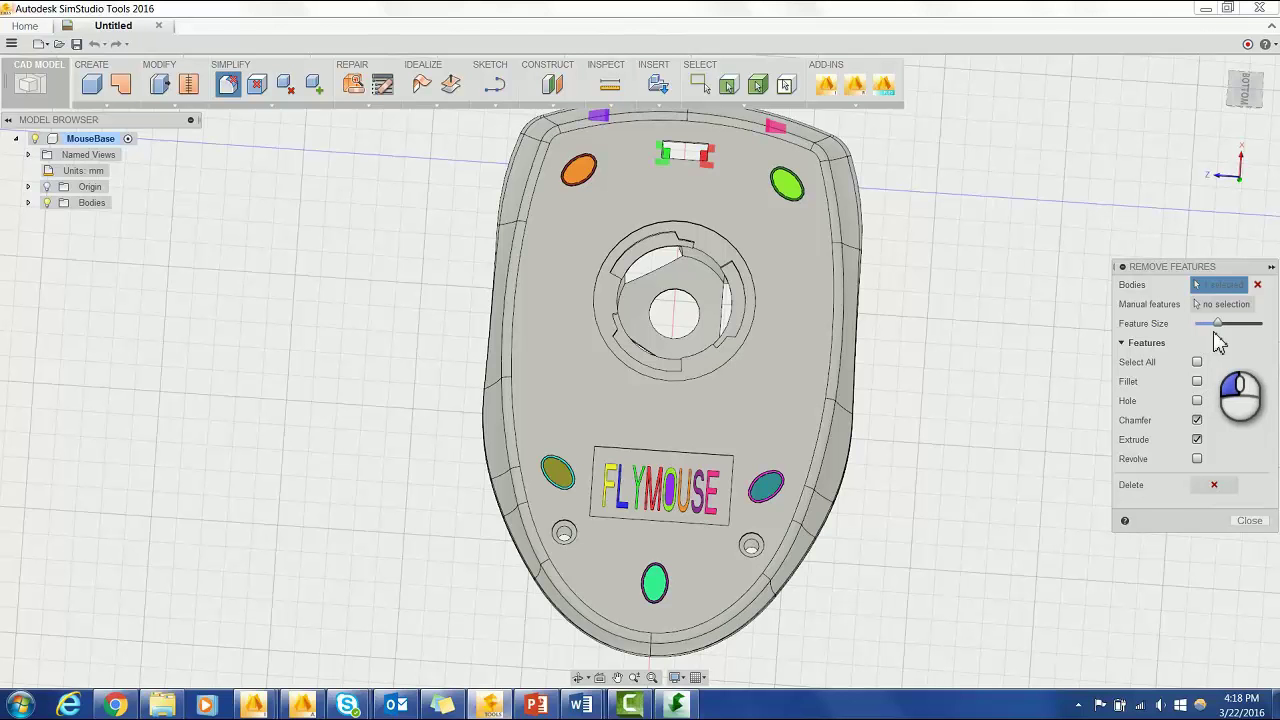
left_click(1214, 487)
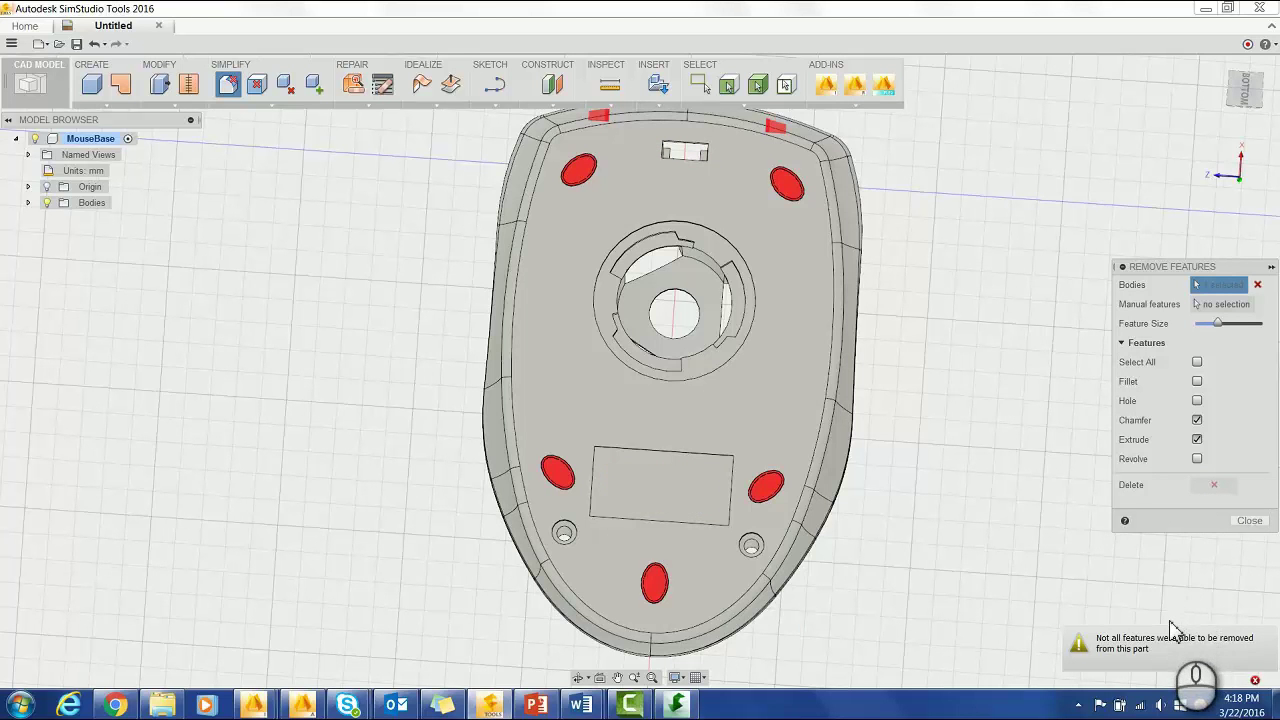
Return from the slides to the mouse base and close the Remove Features panel.
key("alt+Tab")
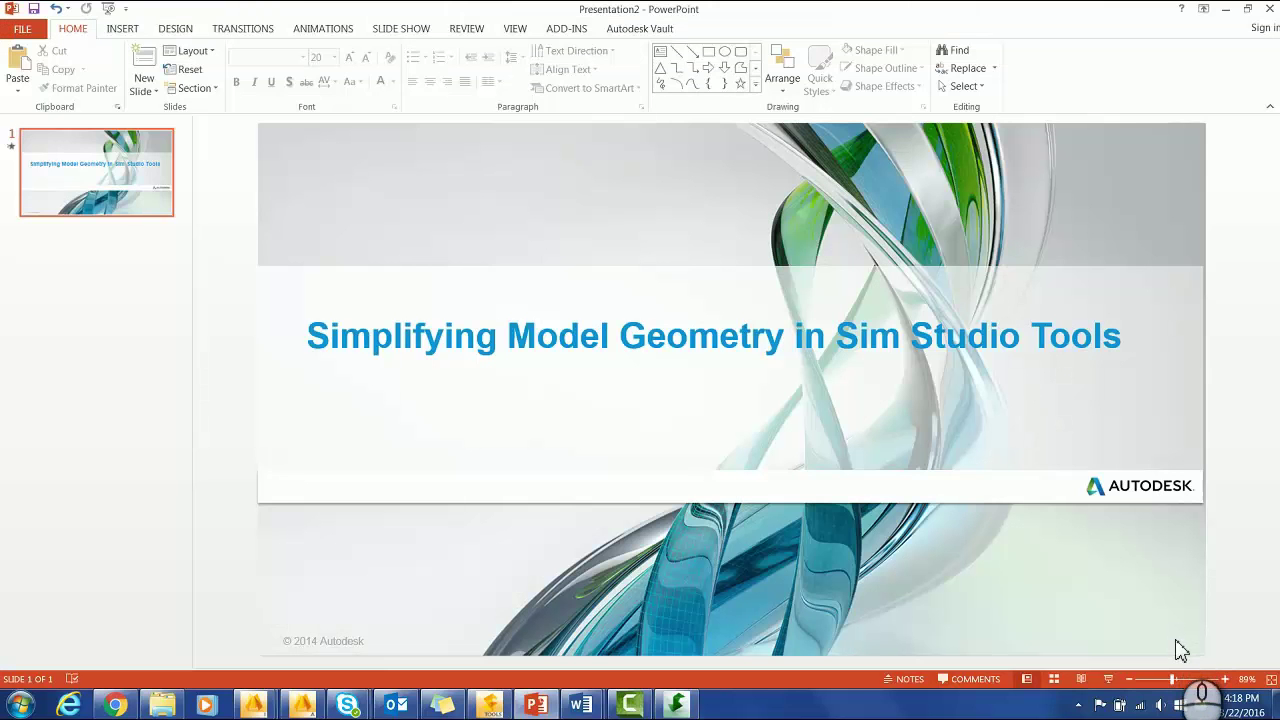
left_click(489, 705)
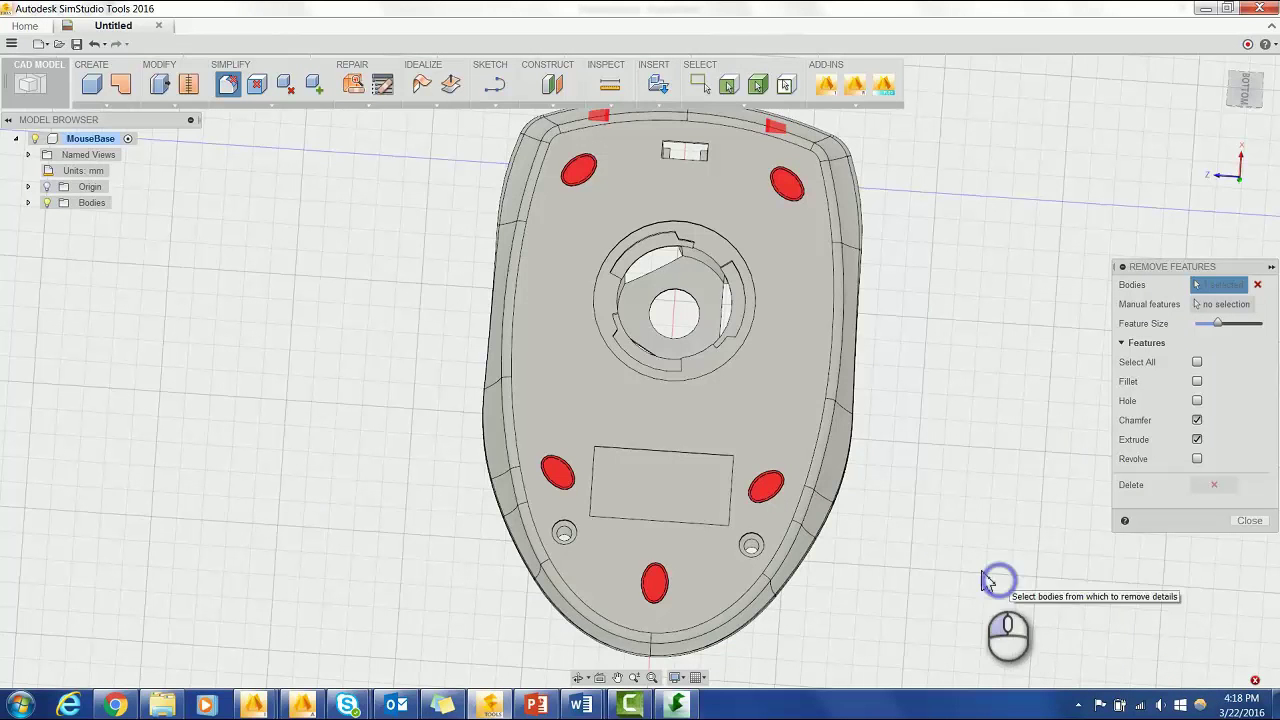
left_click(790, 212)
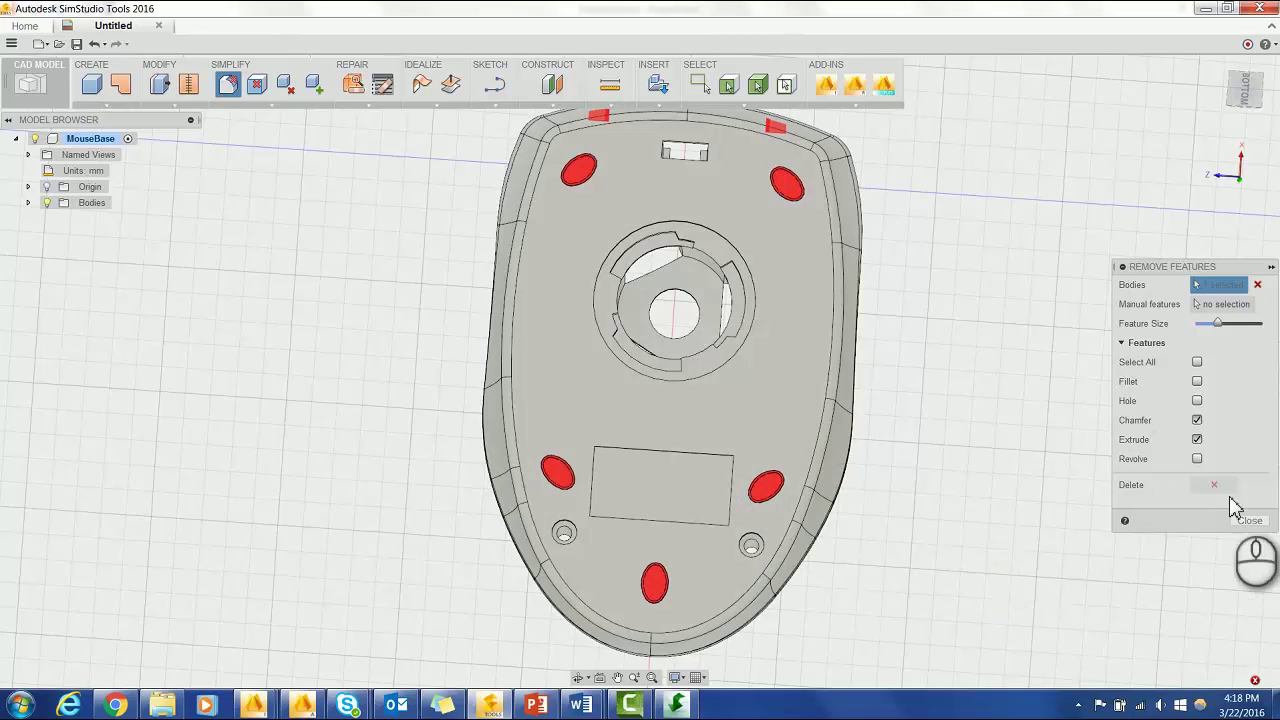
left_click(1249, 520)
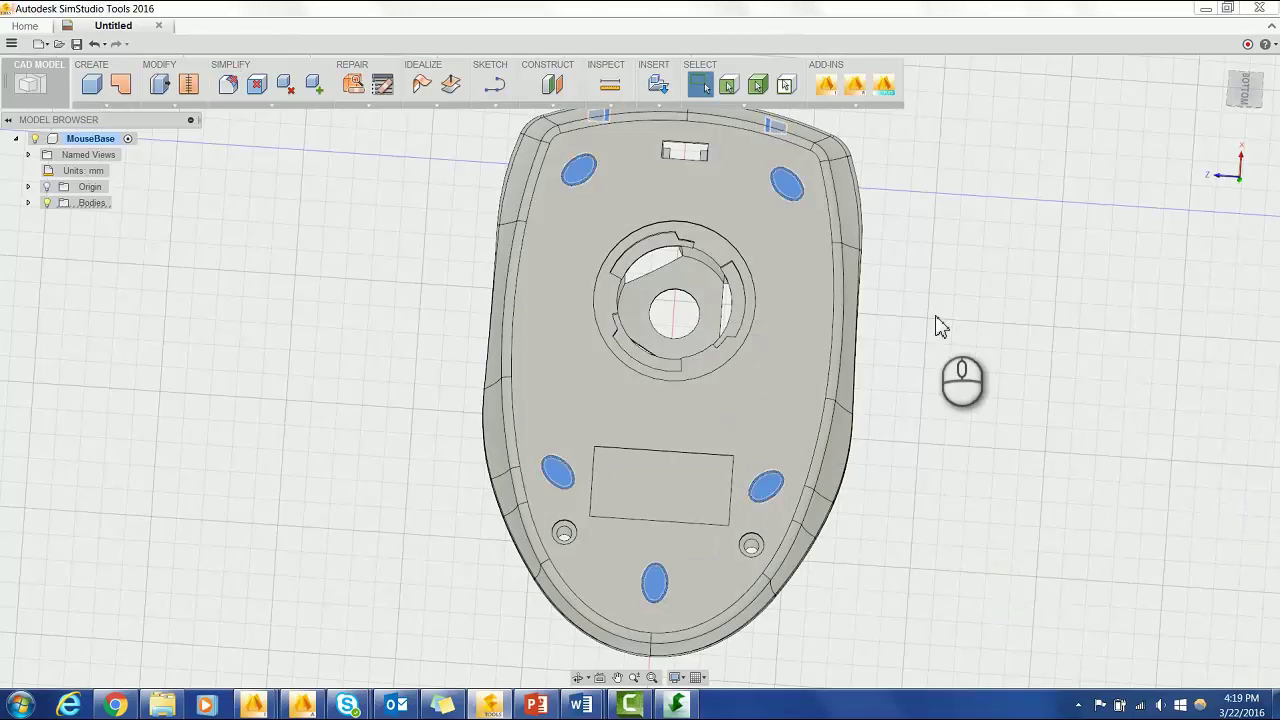
Clear the selection, then window-select and delete the lower-right oval recess.
left_click(932, 312)
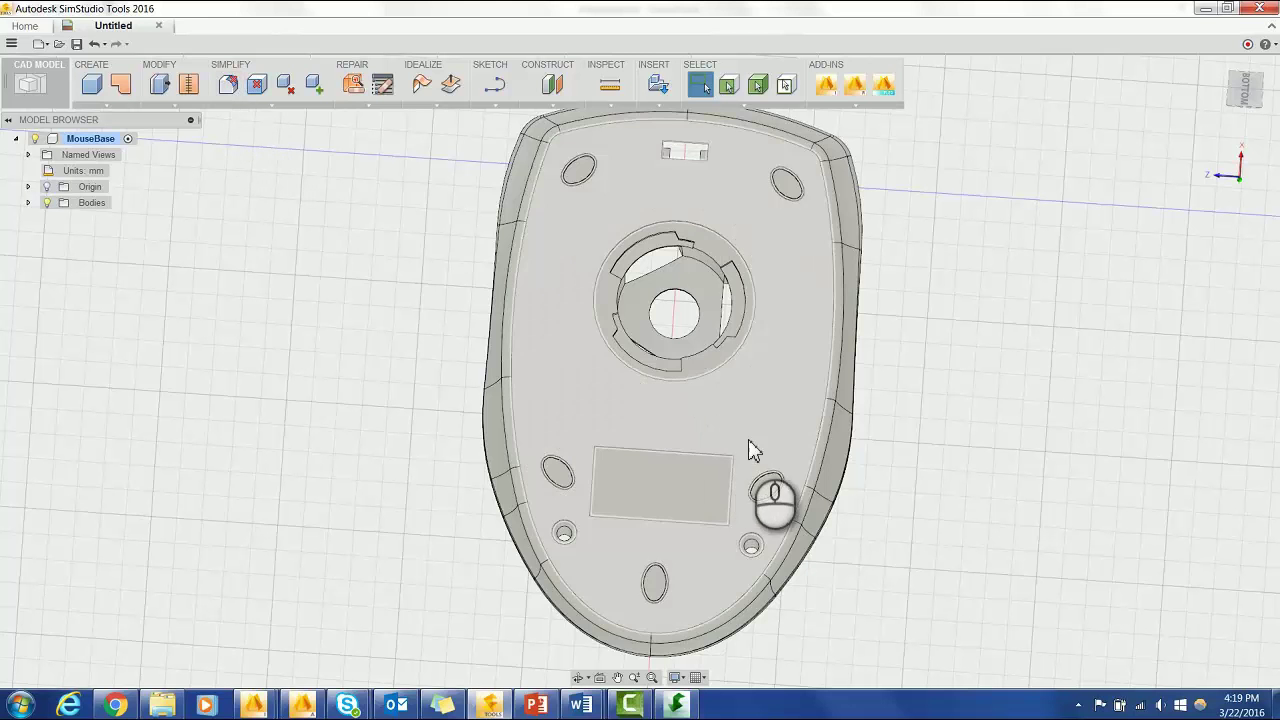
left_click_drag(743, 441, 793, 521)
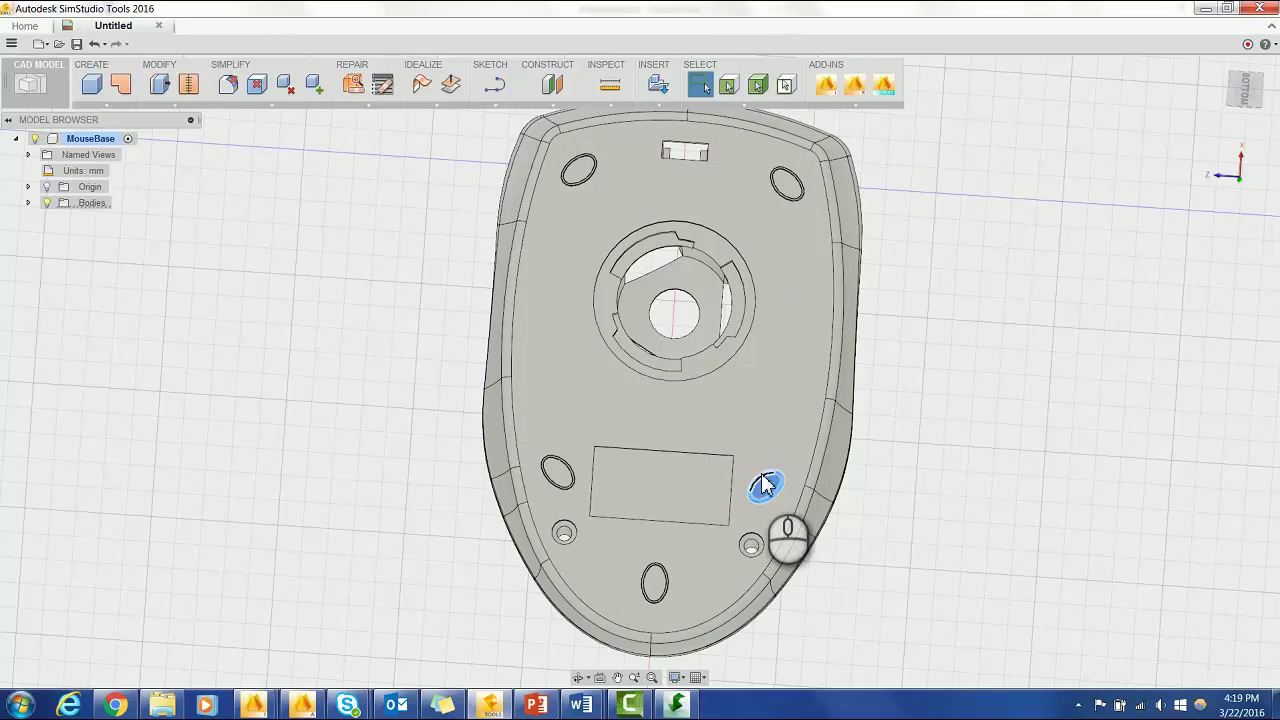
key("Delete")
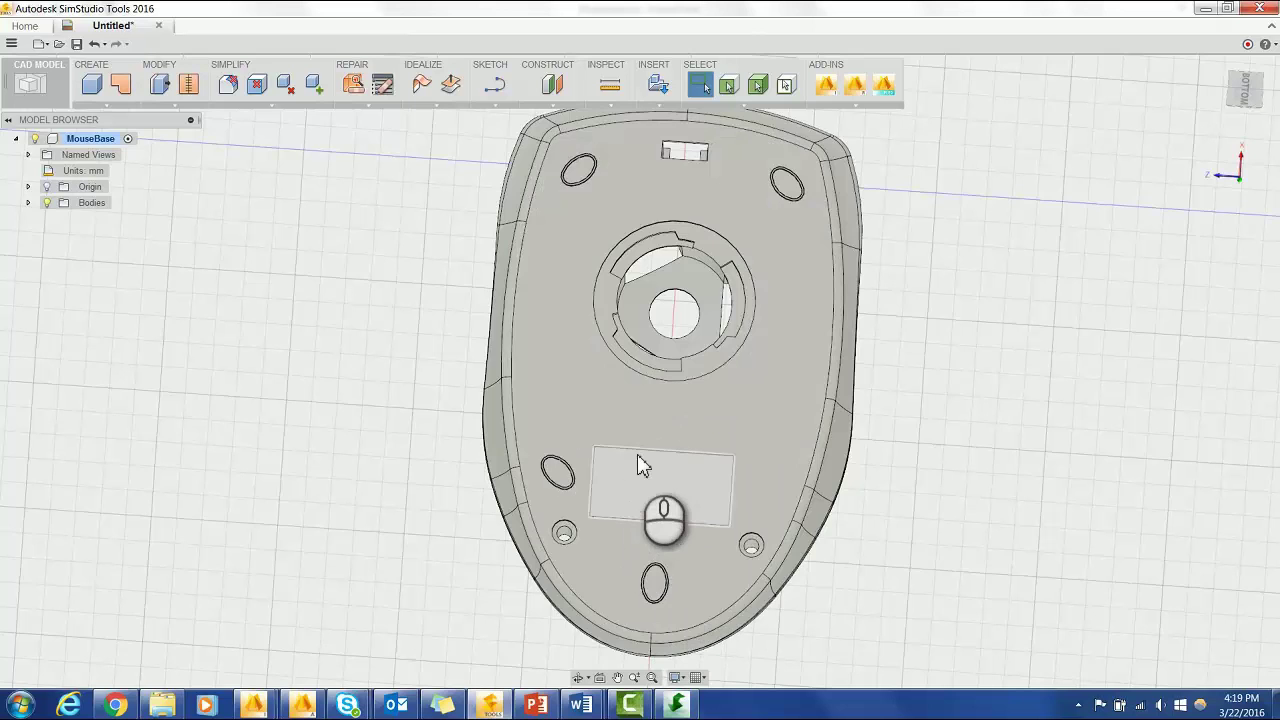
scroll(637, 444, "down", 2)
scroll(637, 444, "up", 6)
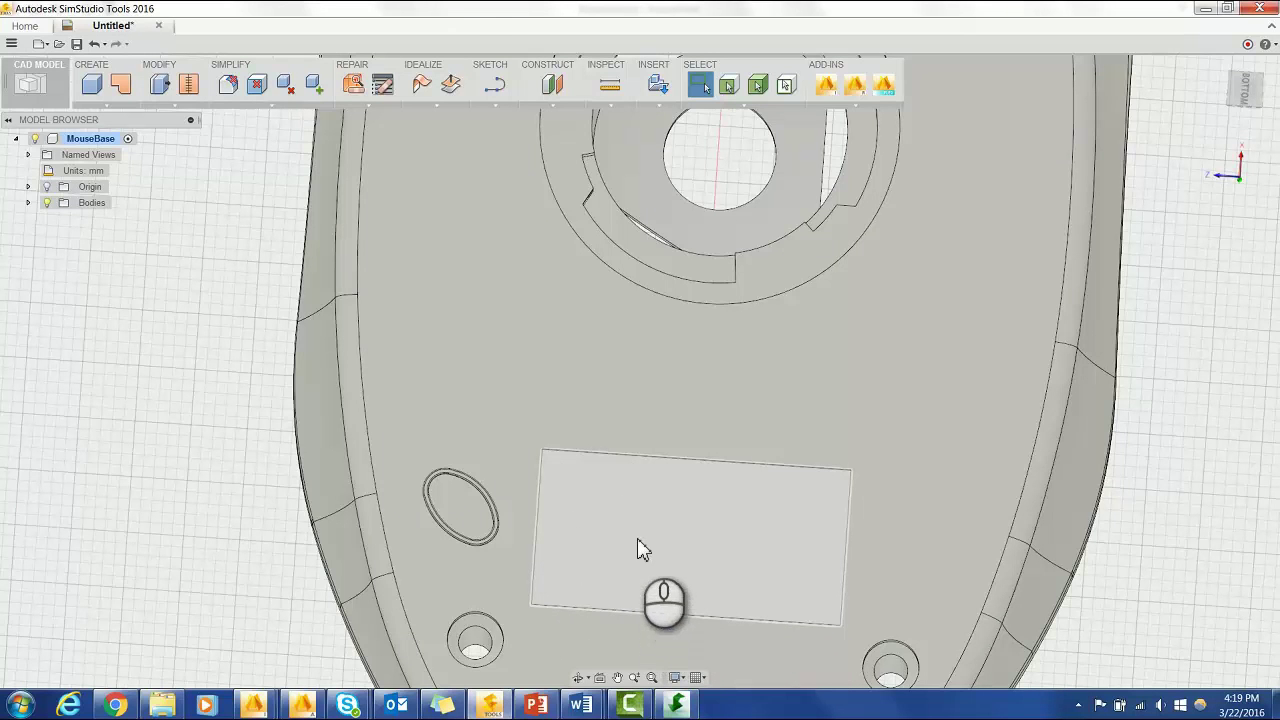
scroll(633, 525, "up", 5)
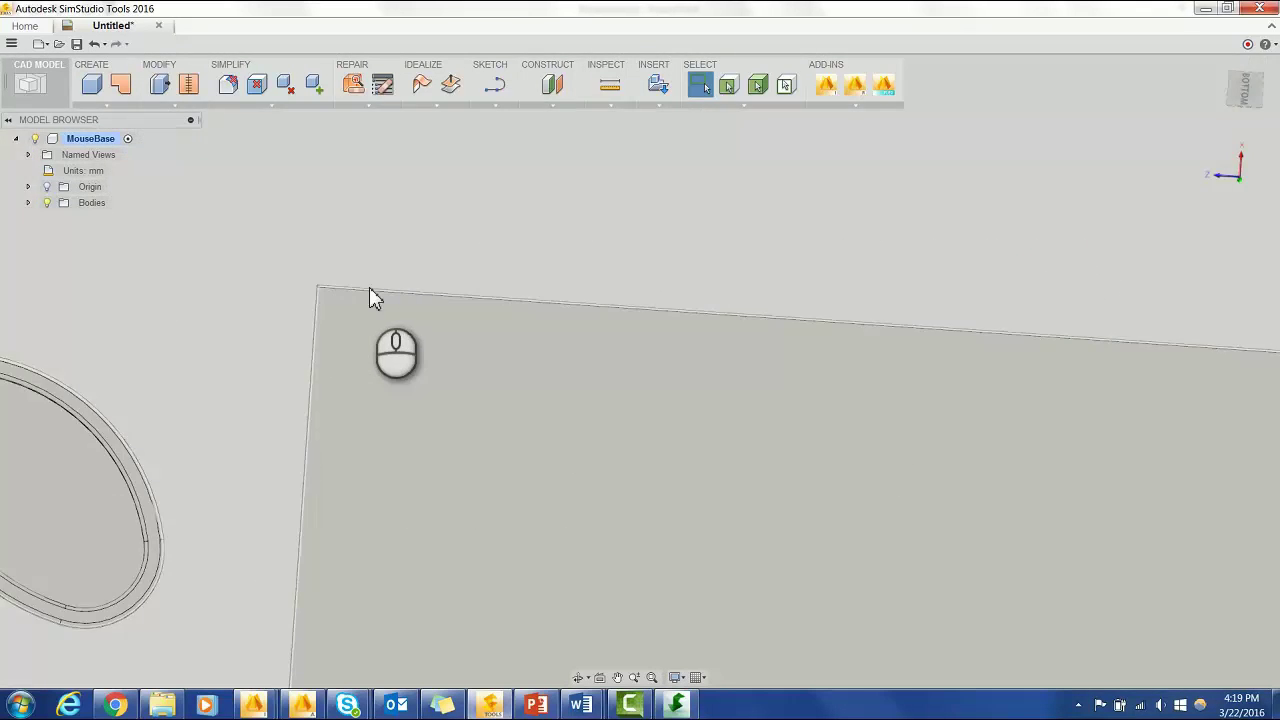
scroll(379, 290, "up", 5)
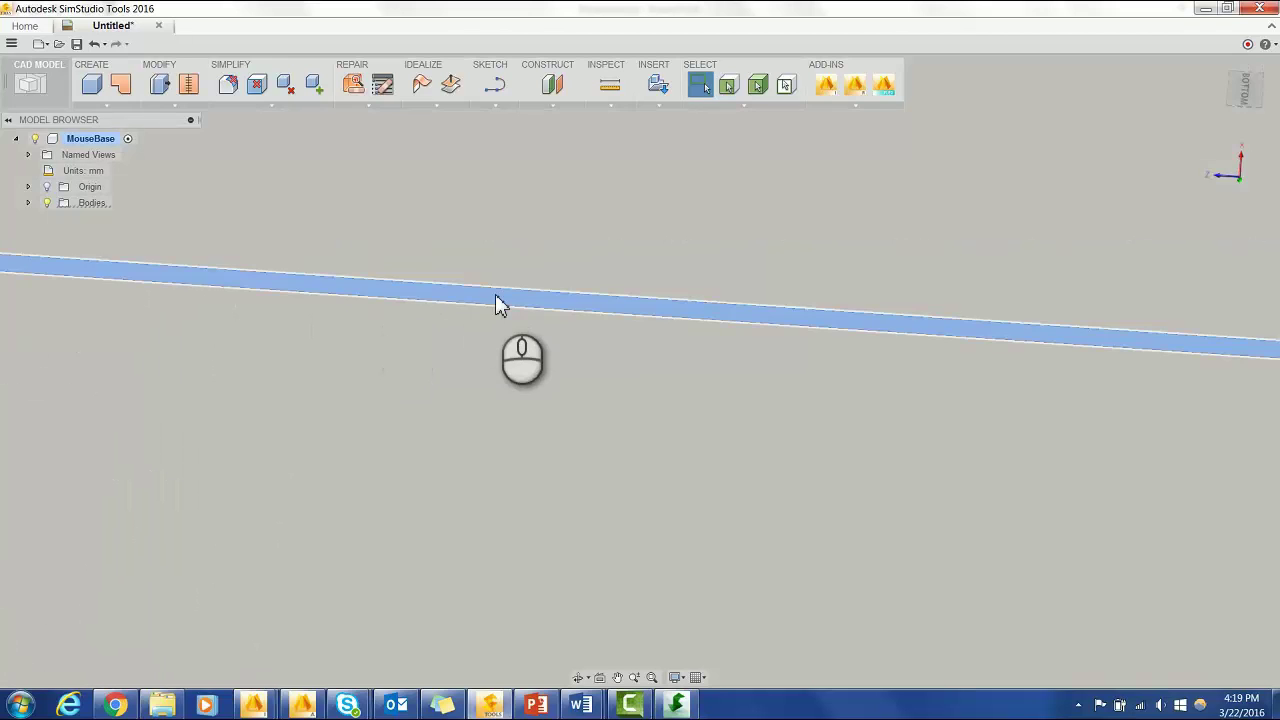
scroll(495, 296, "up", 5)
scroll(495, 296, "down", 10)
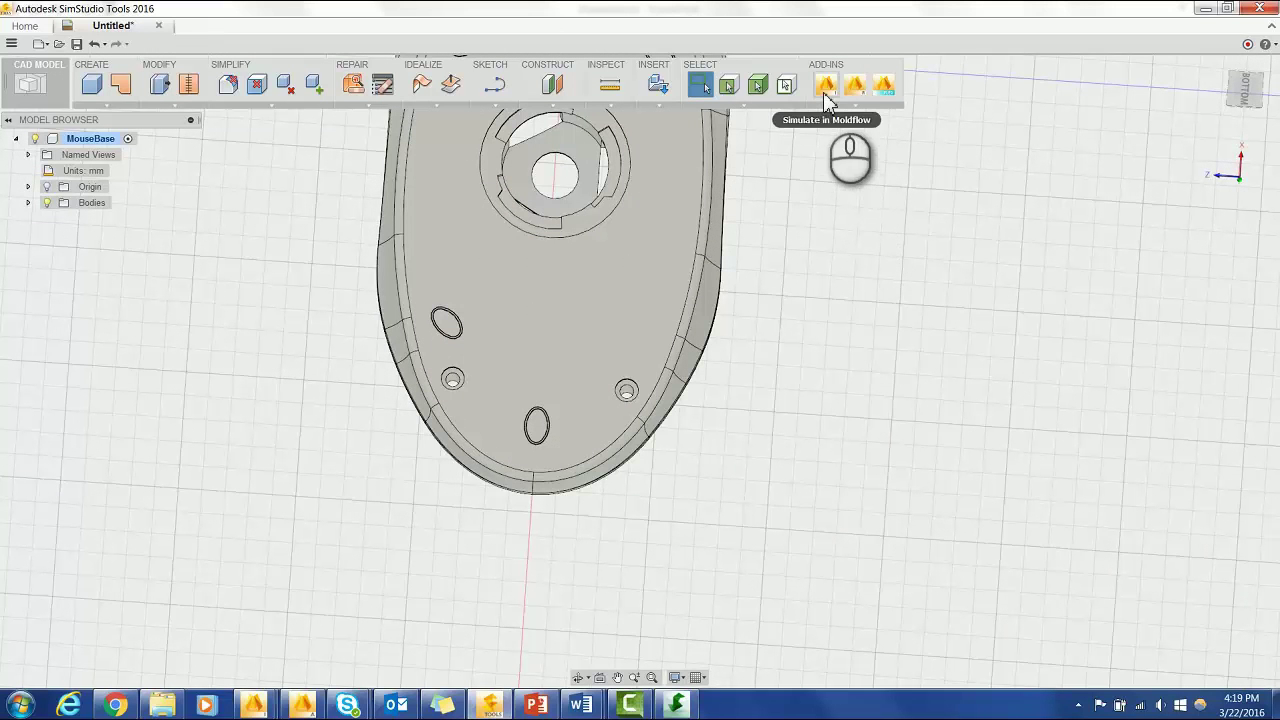
Use Simulate in Moldflow Flex, saving the part as 'Mouse 2'.
left_click(885, 88)
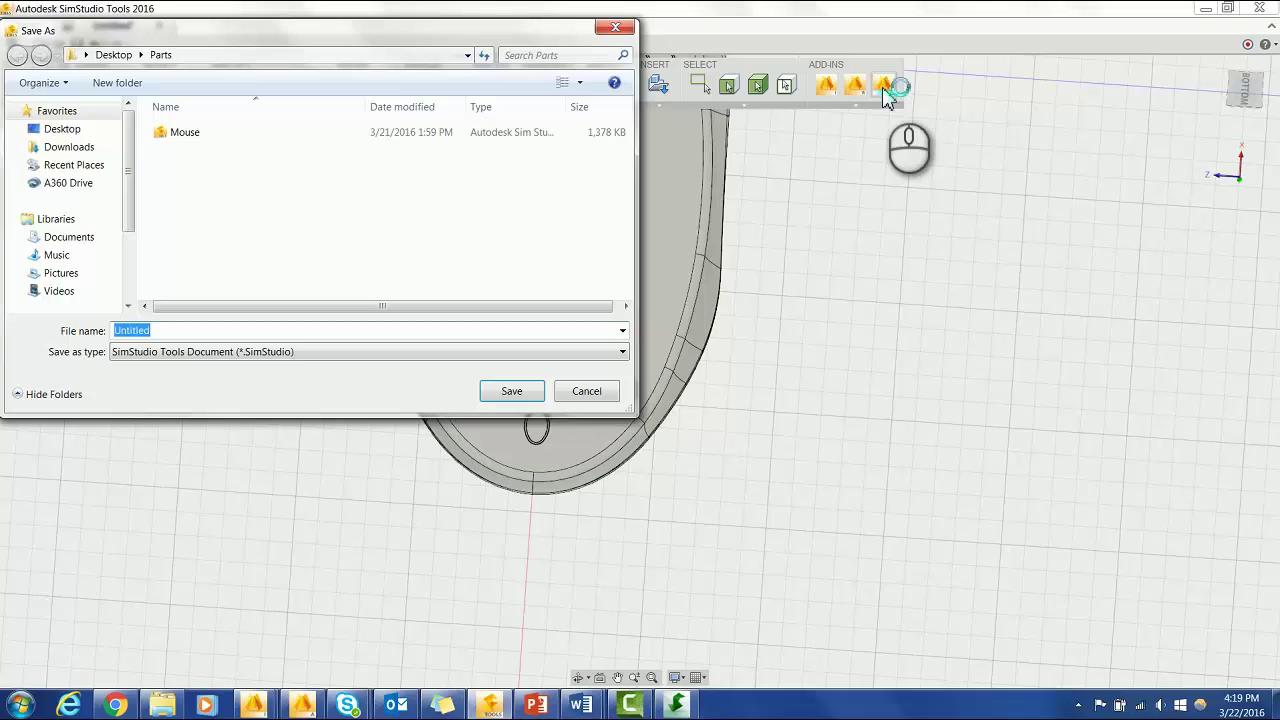
type("Mous")
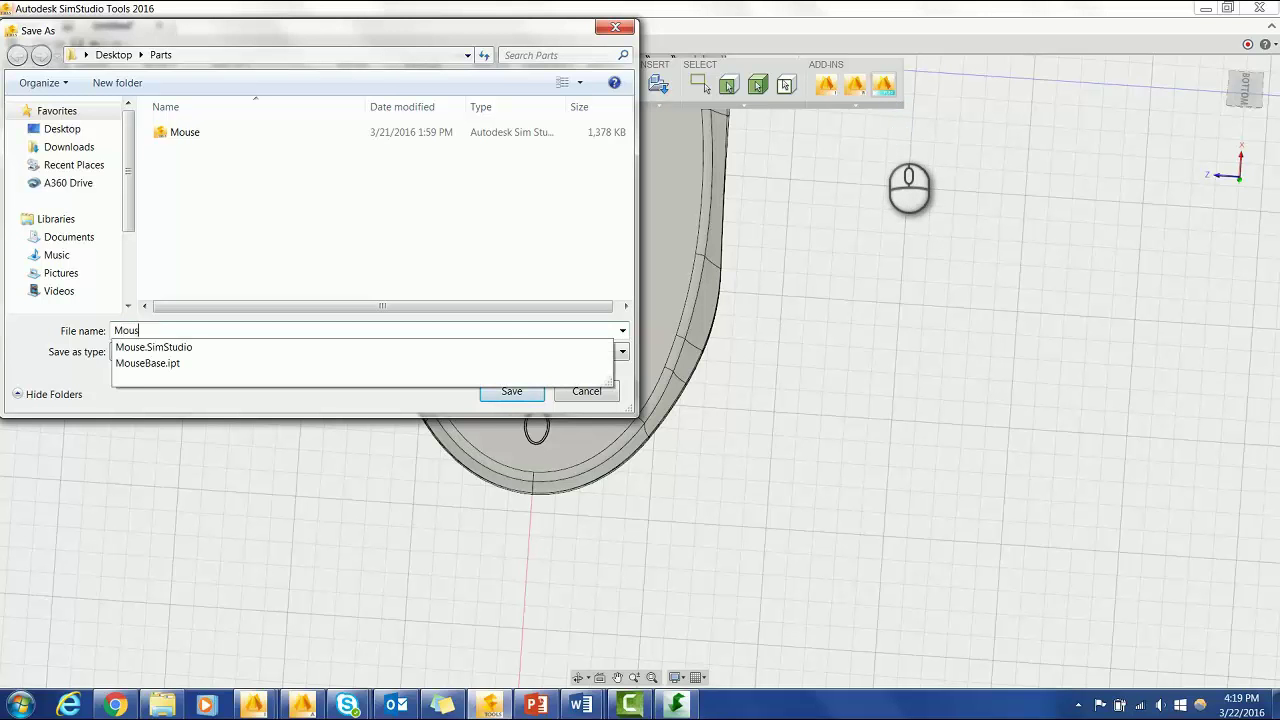
type("e")
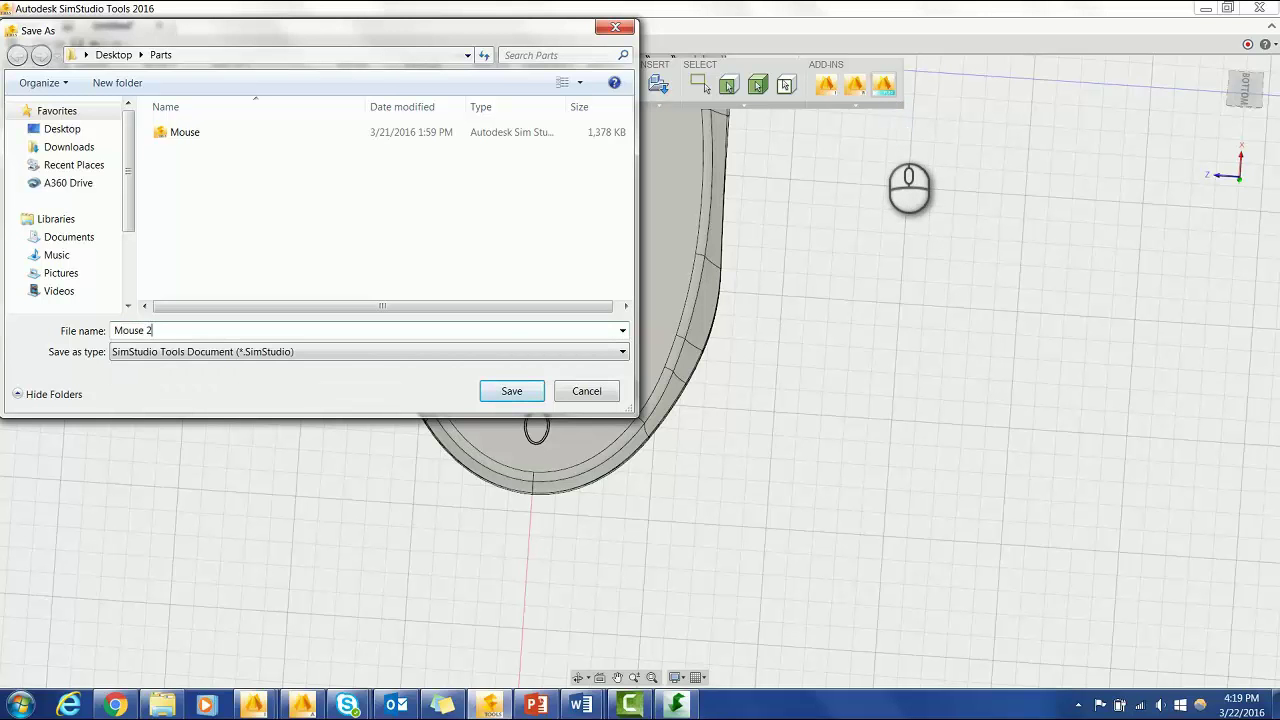
type(" 2")
key("Return")
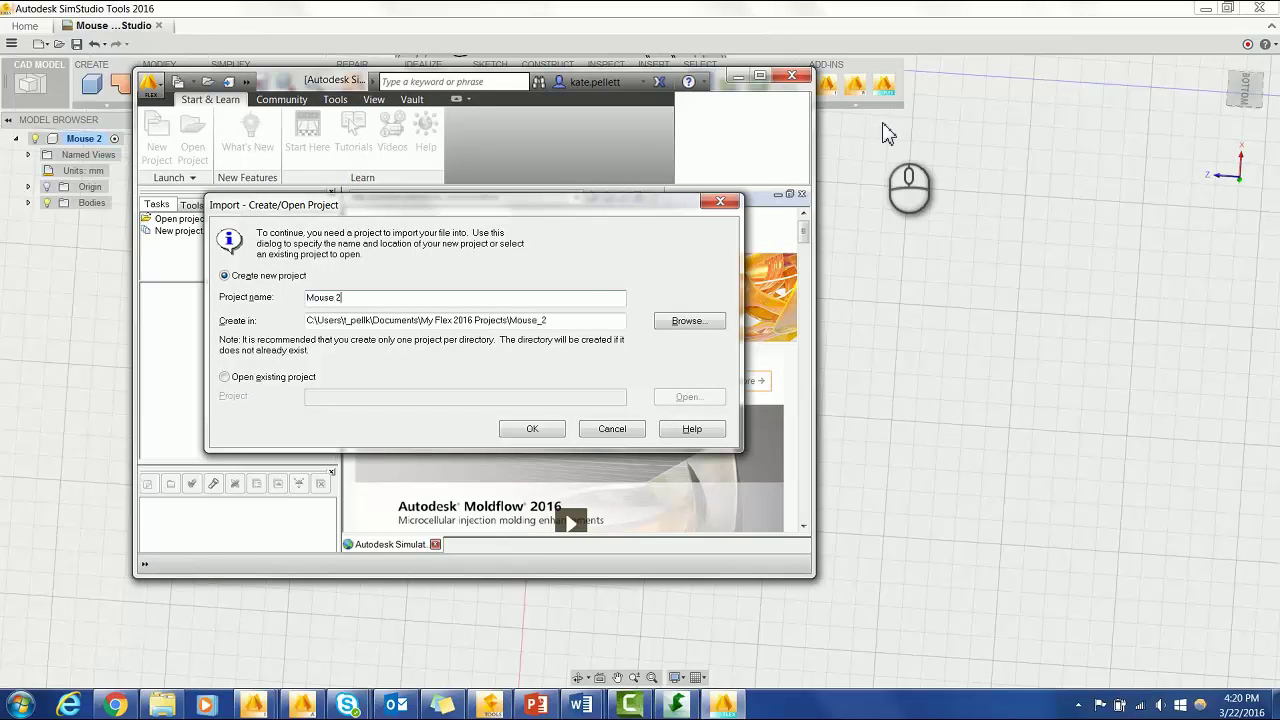
Accept creating the new Mouse 2 project, maximize Moldflow, and orbit to the part's bottom view.
key("Return")
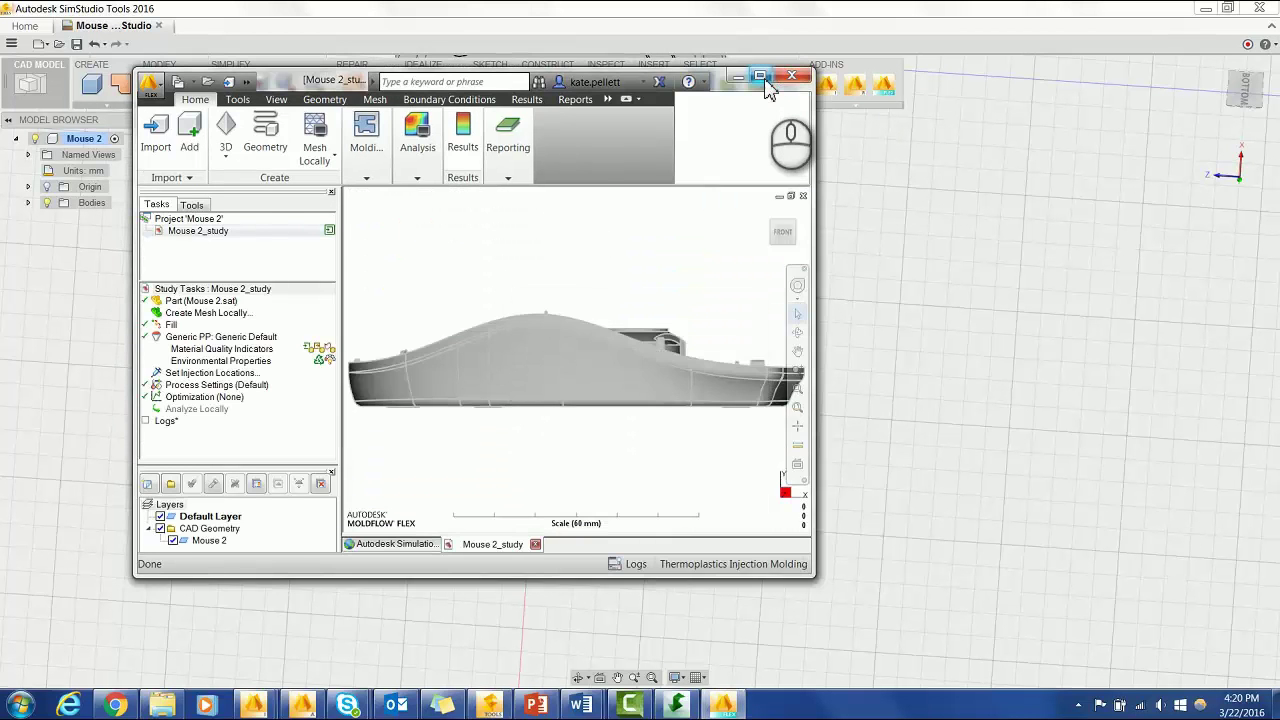
left_click(760, 77)
middle_click_drag(1091, 470, 1052, 270)
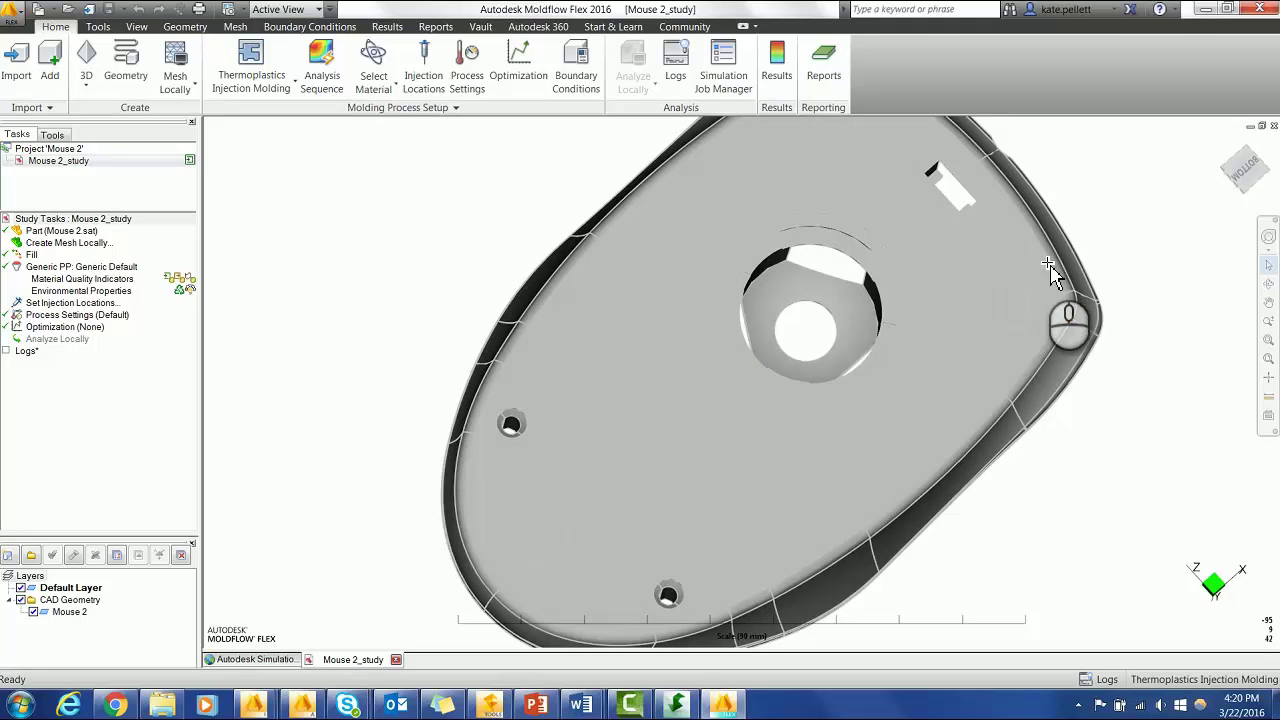